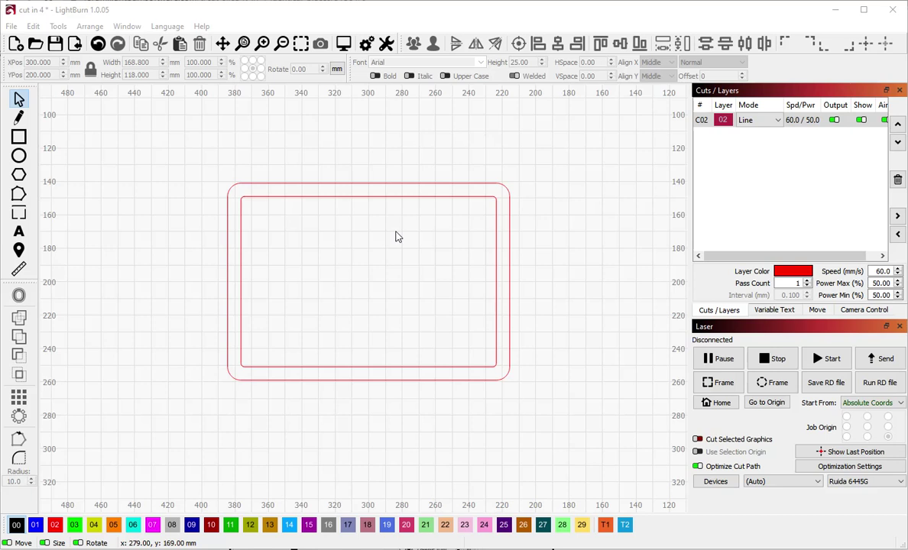
Step: Draw a rectangle about 140 × 223 mm that covers the right half of the red frame
left_click_drag(179, 134, 528, 405)
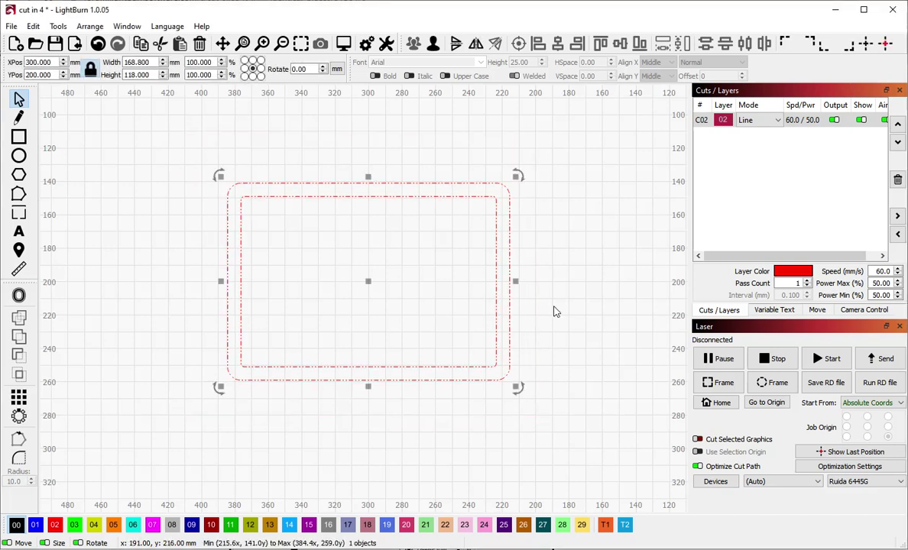
left_click(154, 202)
left_click(19, 136)
left_click_drag(361, 125, 594, 496)
left_click_drag(304, 241, 187, 136)
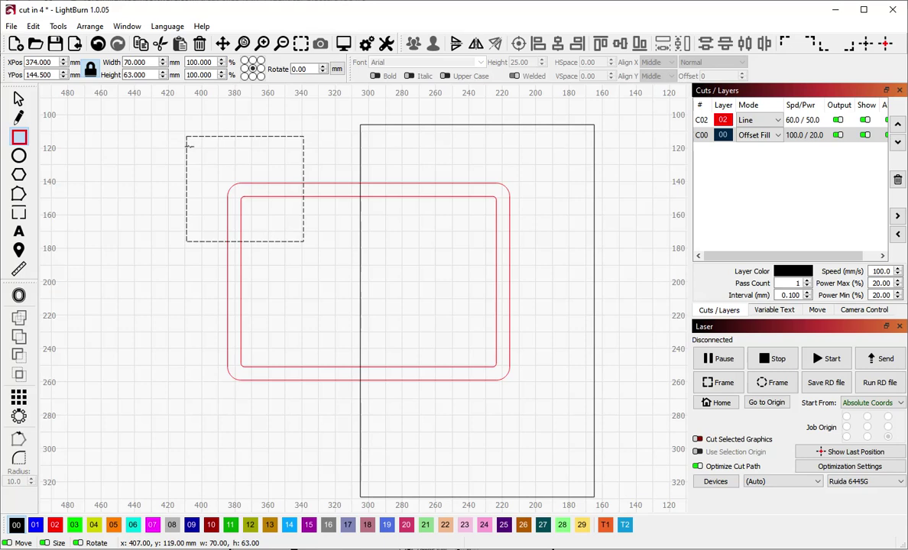
key("Escape")
key("ctrl+z")
left_click(276, 240)
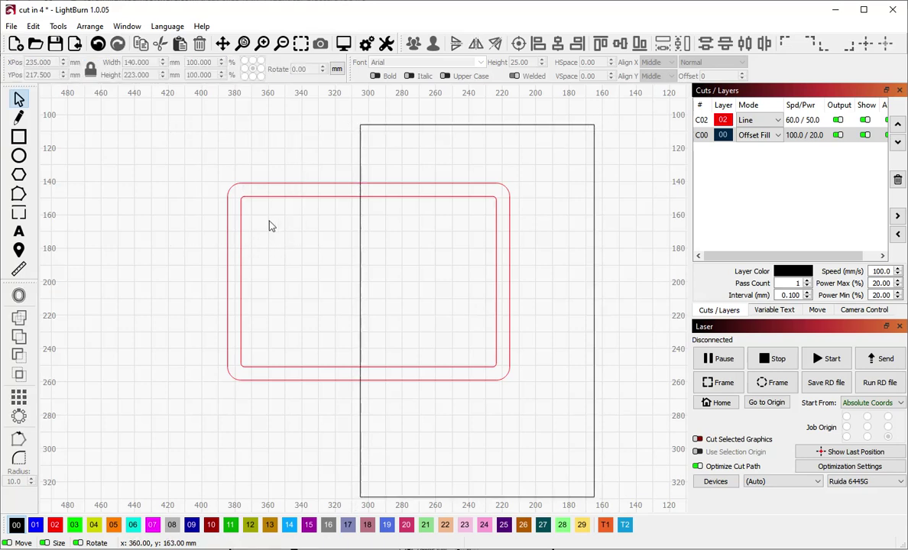
Step: Split the red frame with Cut Shapes, using the large black rectangle as the cutting shape
left_click_drag(269, 226, 173, 153)
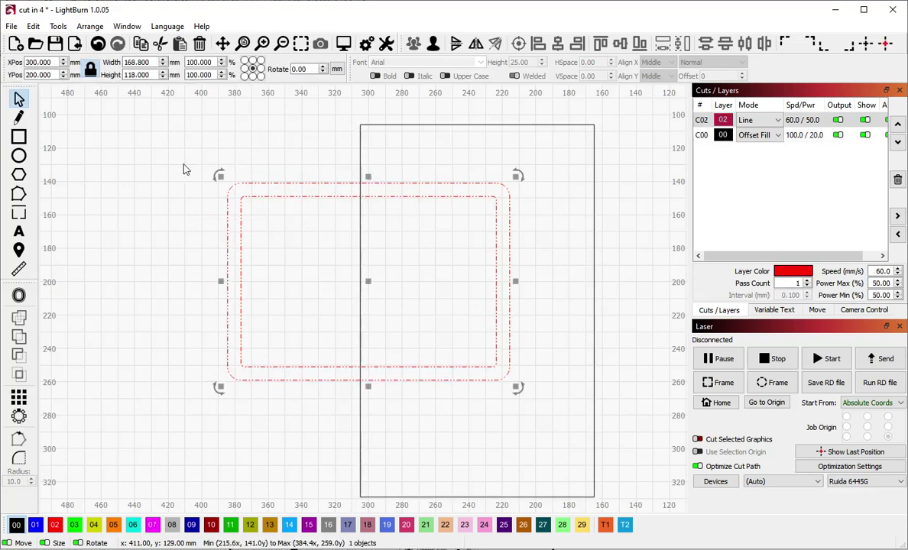
left_click(385, 124, "shift")
left_click(58, 26)
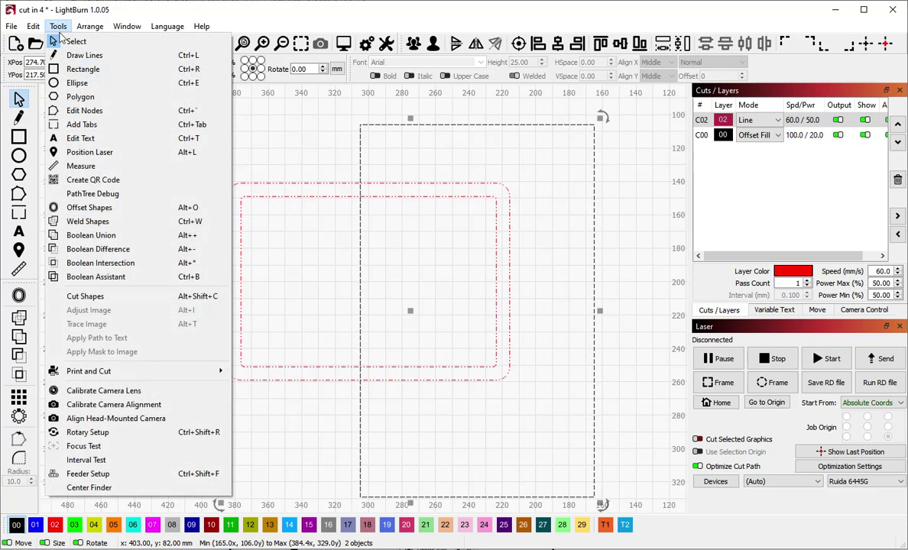
left_click(86, 296)
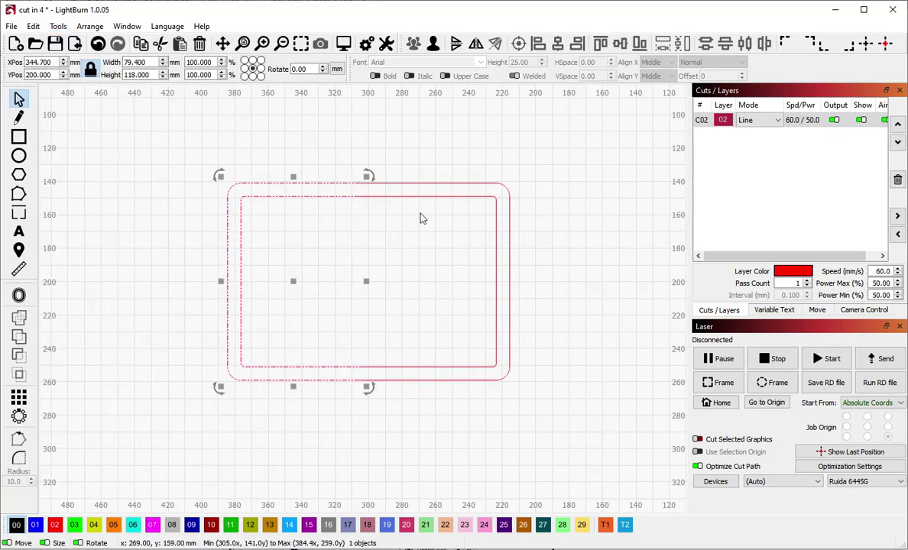
Step: Move the right half of the cut frame away from the left half to separate the two pieces
left_click_drag(497, 286, 538, 292)
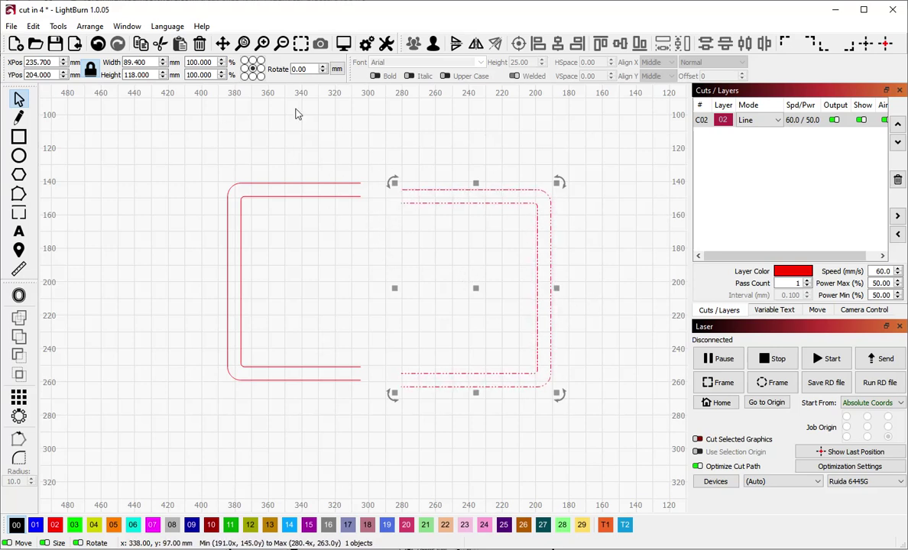
left_click(373, 194)
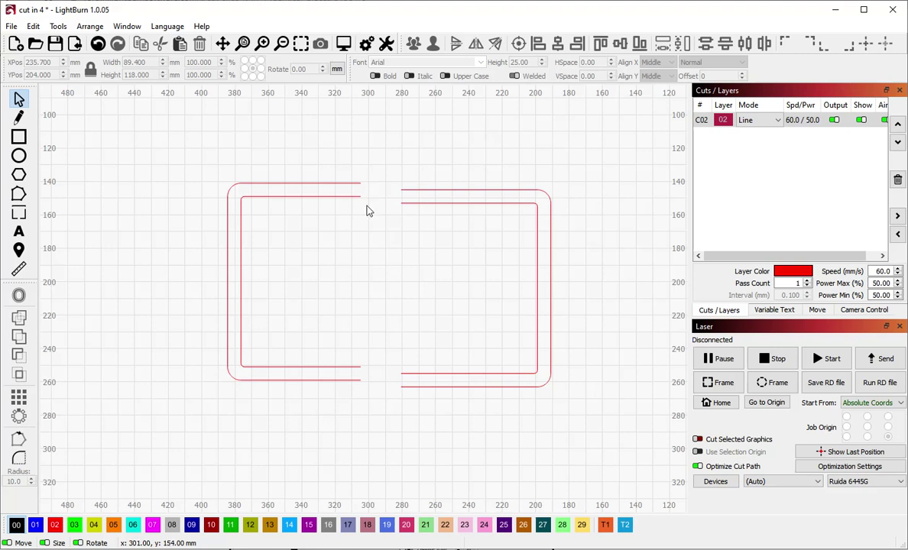
left_click(735, 122)
left_click_drag(462, 204, 490, 201)
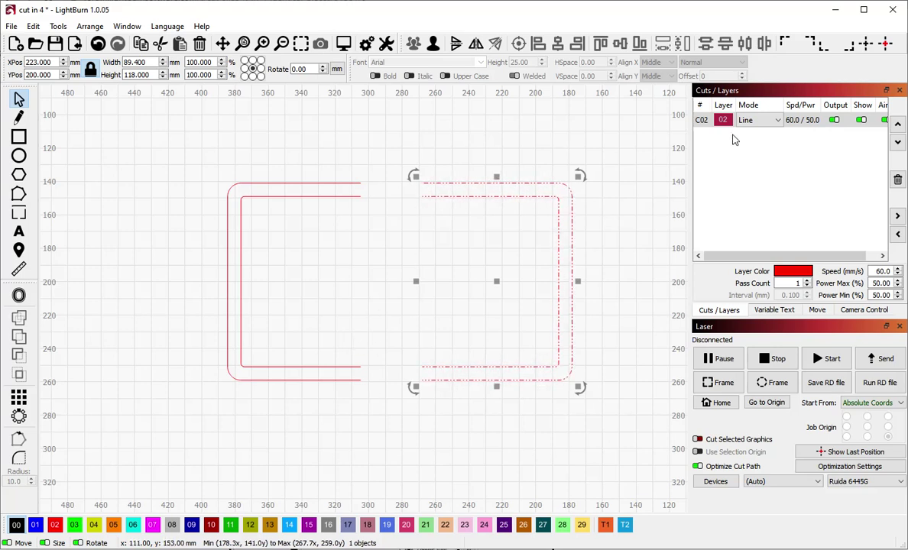
Step: Undo the moves and the cut to restore the whole frame and the cutting rectangle
key("ctrl+z")
key("ctrl+z")
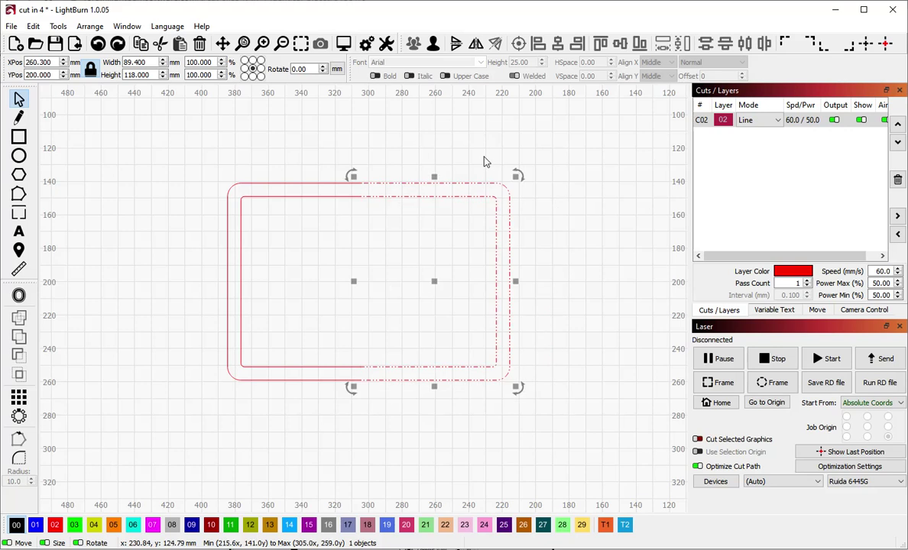
key("ctrl+z")
key("ctrl+z")
key("ctrl+z")
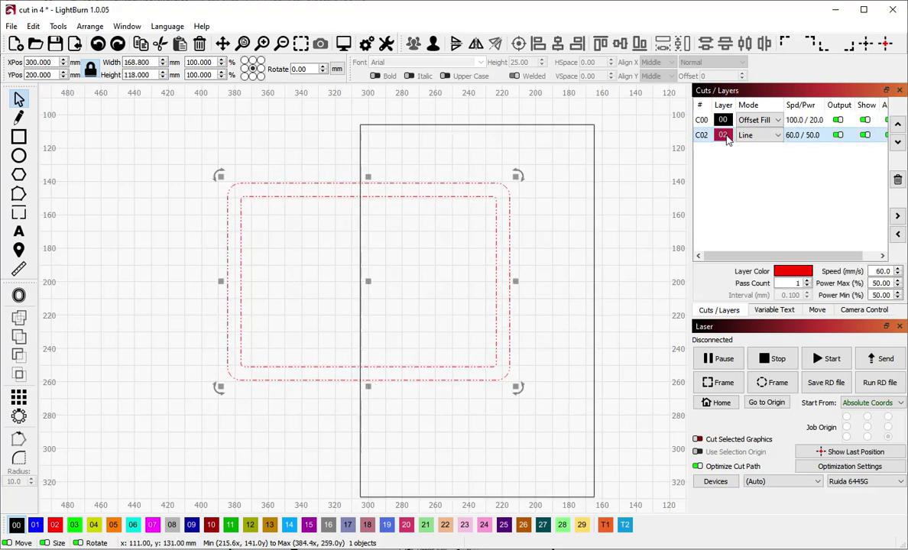
Step: Set the mode of the frame's layer C02 to Fill
left_click(759, 135)
left_click(760, 154)
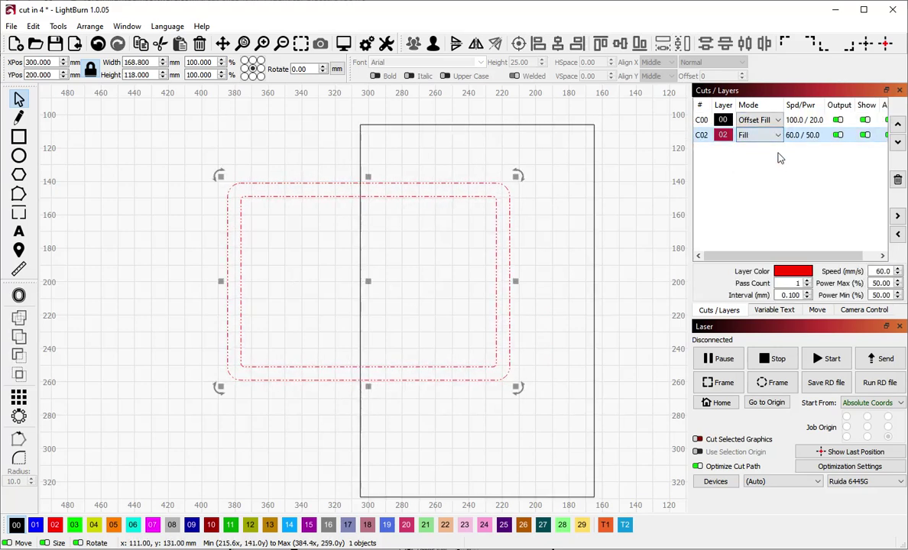
left_click(345, 169)
Step: Select both the Fill-mode frame and the black rectangle and apply Cut Shapes to them
left_click(255, 198)
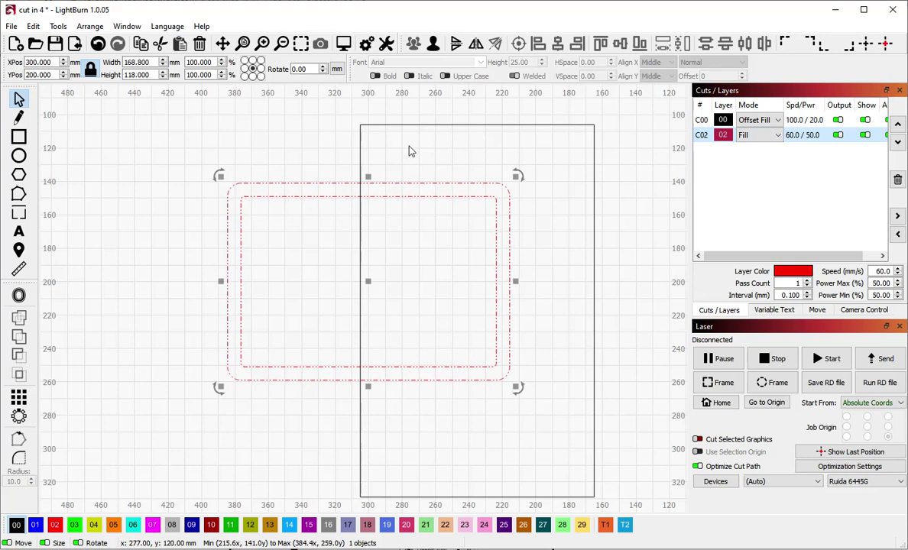
key("ctrl+a")
left_click(58, 26)
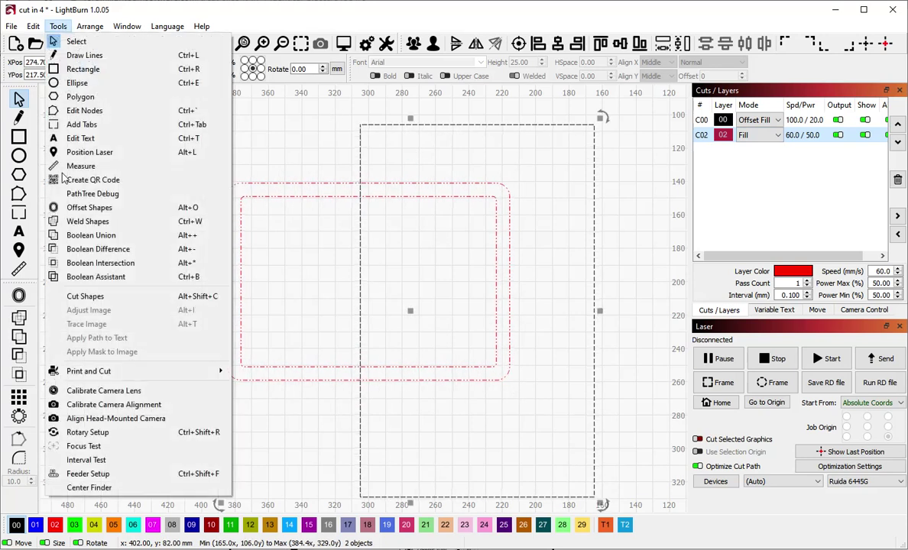
left_click(74, 295)
Step: Pull the closed right half of the frame away from the left half and move it back against it
left_click(375, 213)
left_click_drag(396, 197, 418, 197)
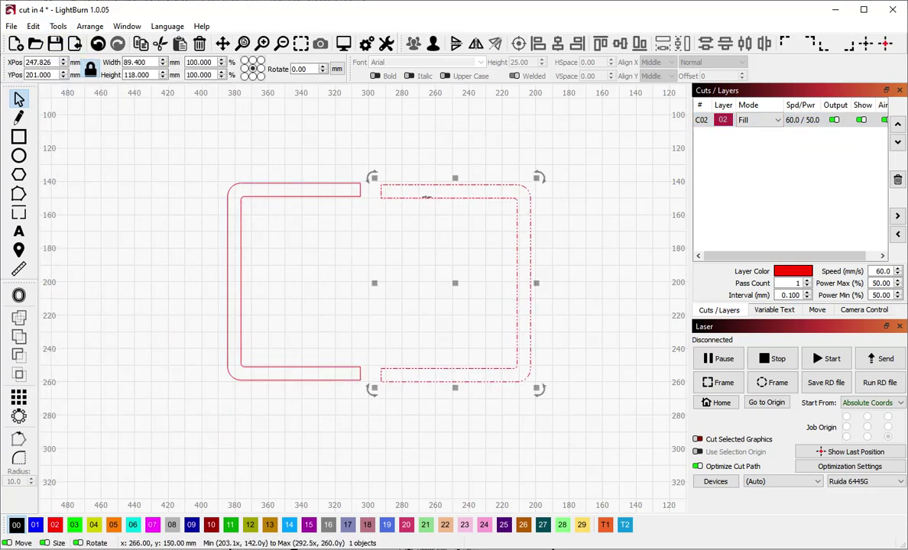
left_click(382, 163)
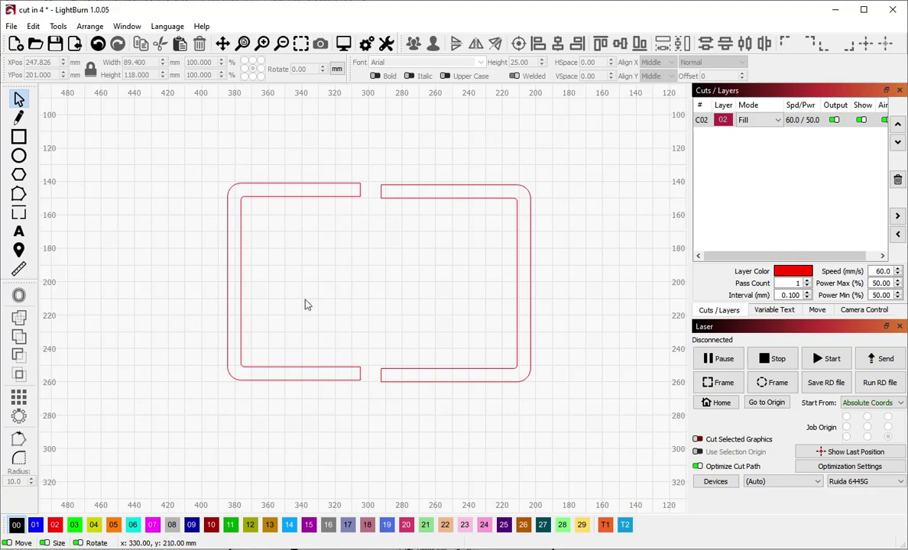
left_click_drag(484, 190, 469, 189)
left_click(498, 165)
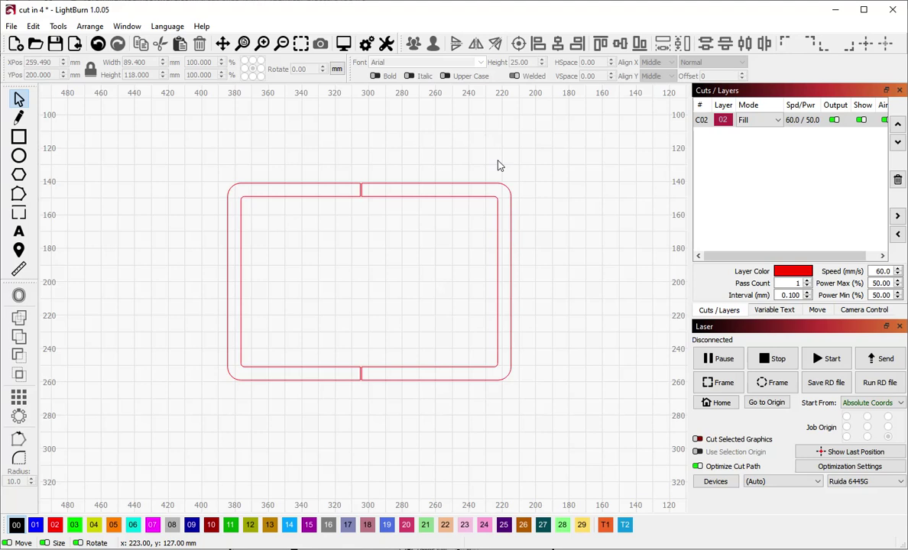
Step: Undo the piece moves and the Fill-mode cut to restore the whole frame and the rectangle
key("ctrl+z")
key("ctrl+z")
key("ctrl+z")
key("ctrl+z")
key("ctrl+z")
key("ctrl+z")
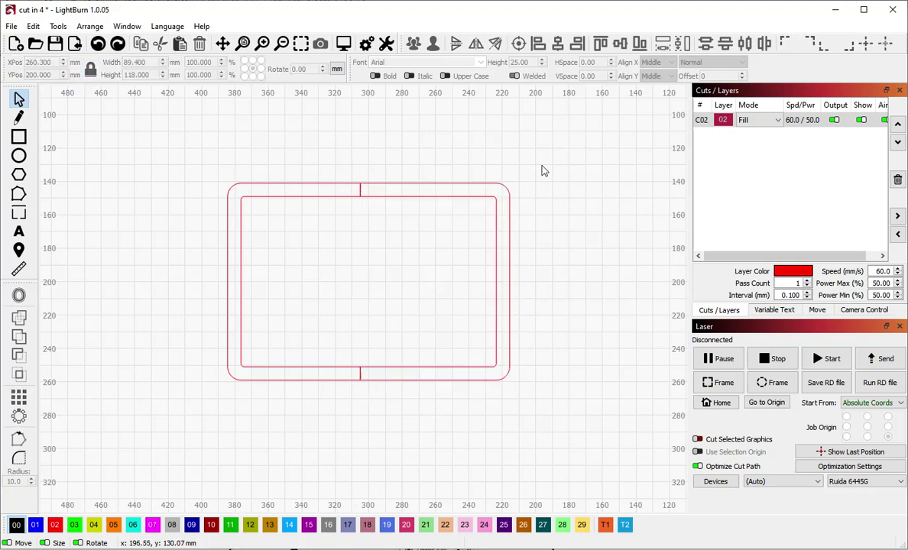
key("ctrl+z")
key("ctrl+z")
key("ctrl+z")
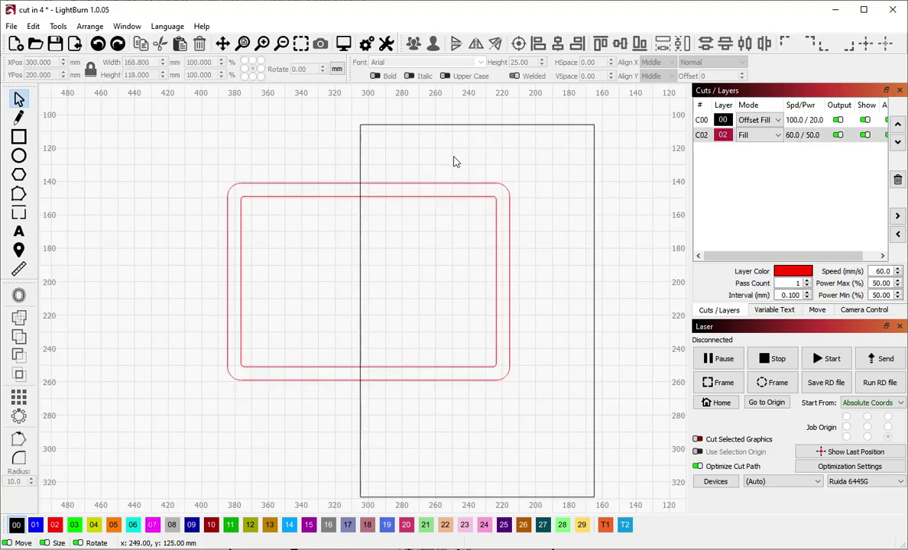
Step: Delete the large black cutting rectangle and choose Fill again as the mode for layer C02
left_click_drag(405, 149, 285, 99)
key("Delete")
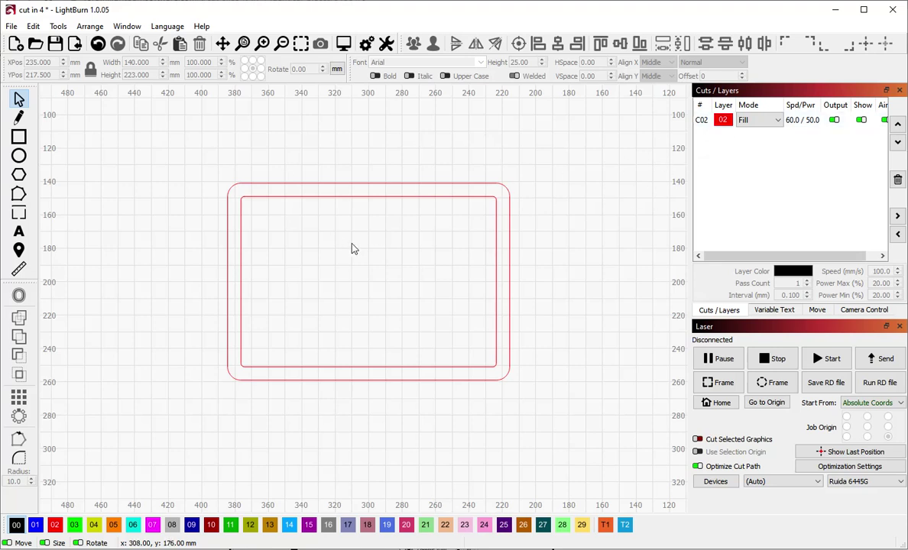
left_click(764, 119)
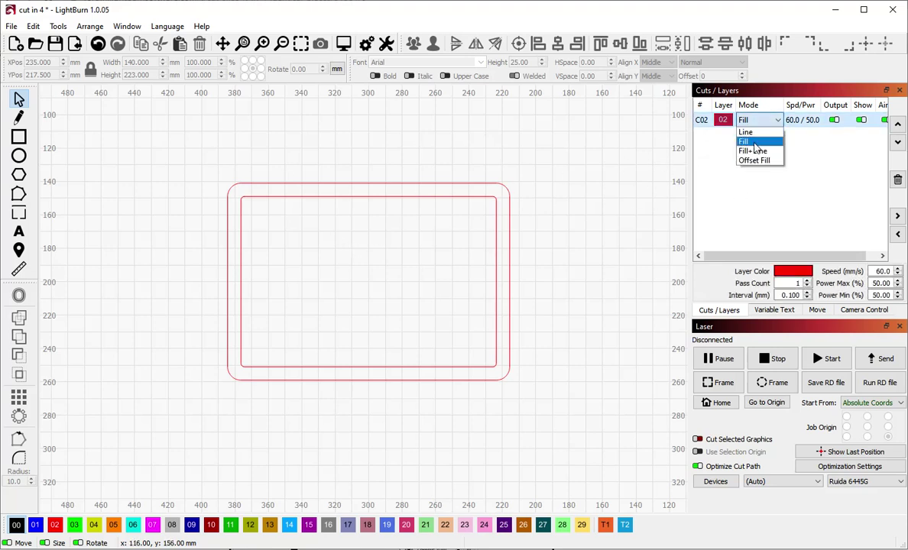
left_click(754, 143)
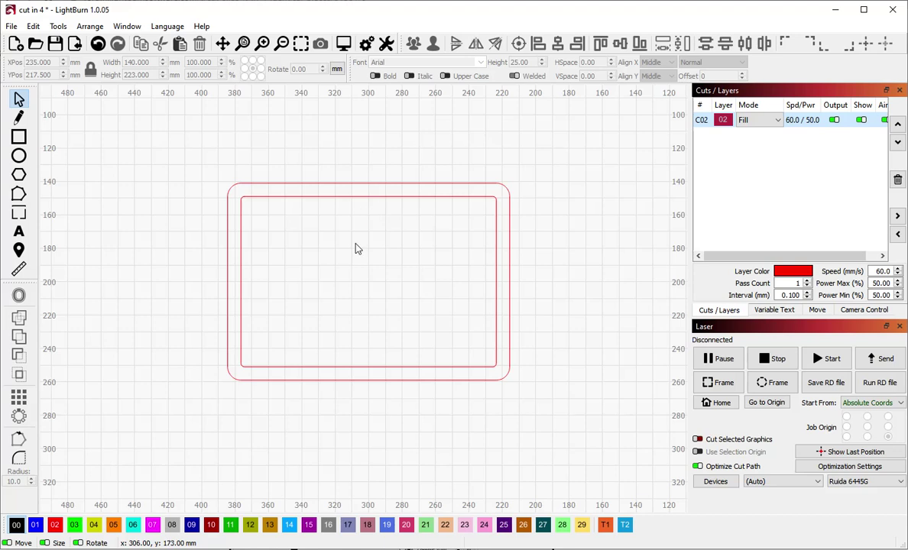
Step: Draw a rectangle about 106 × 83 mm from the frame's center outward past its upper-right corner
left_click(19, 137)
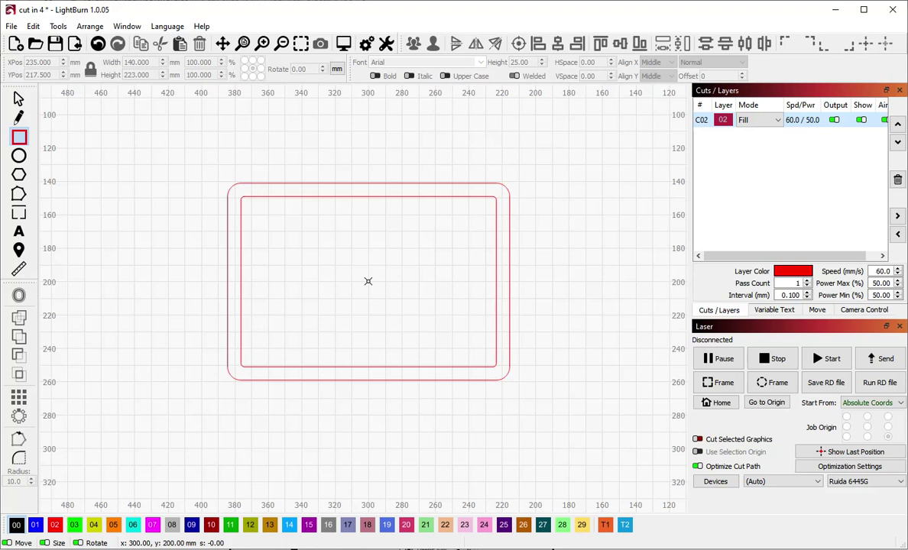
left_click_drag(367, 282, 546, 143)
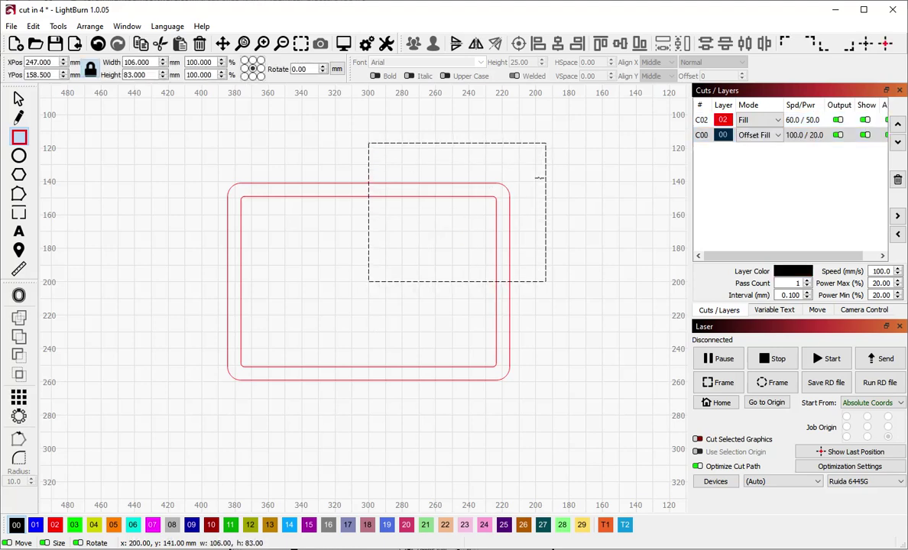
key("Escape")
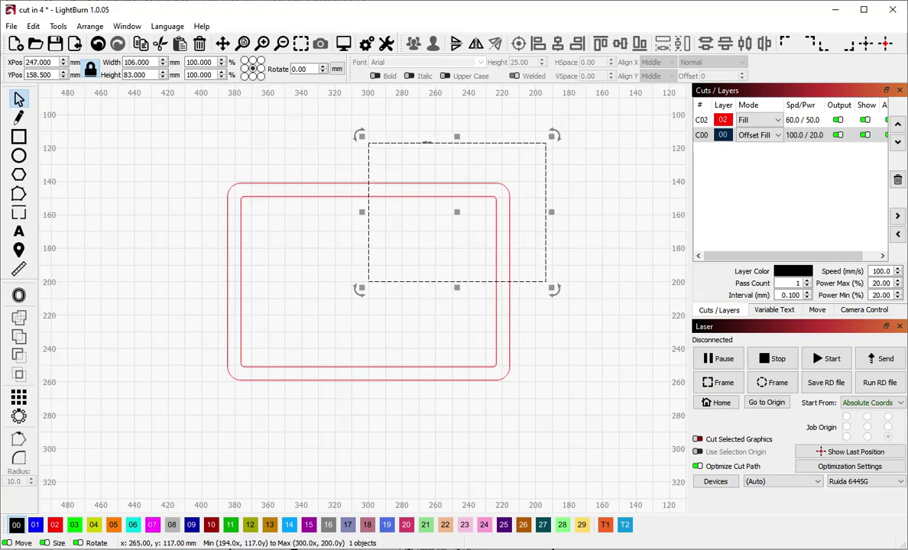
Step: Duplicate the rectangle in place and flip the copy over the frame's lower-left quarter, at about 110 × 86 mm
left_click(33, 26)
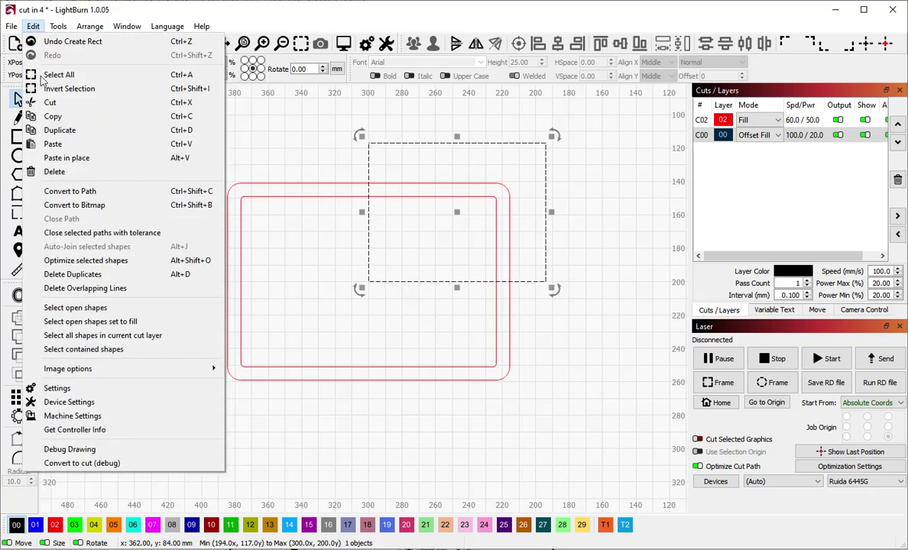
left_click(191, 133)
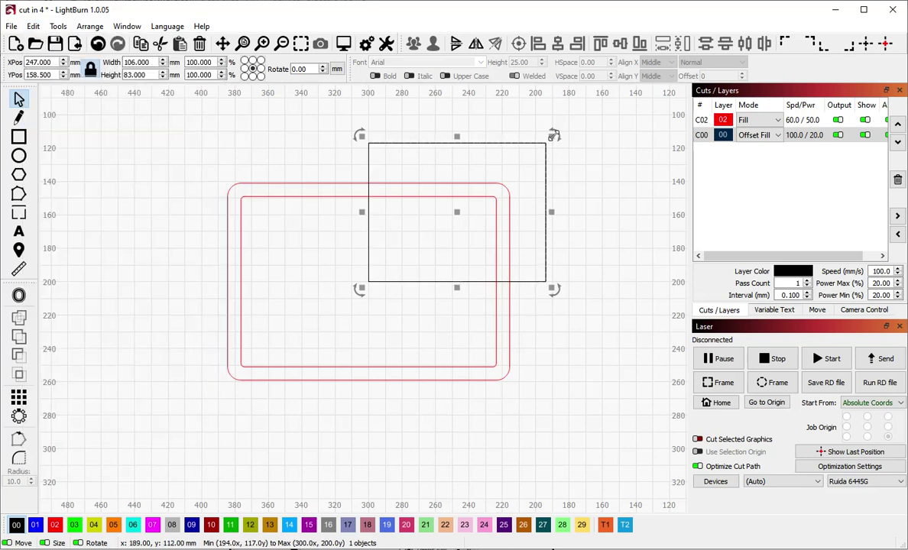
left_click_drag(554, 135, 190, 385)
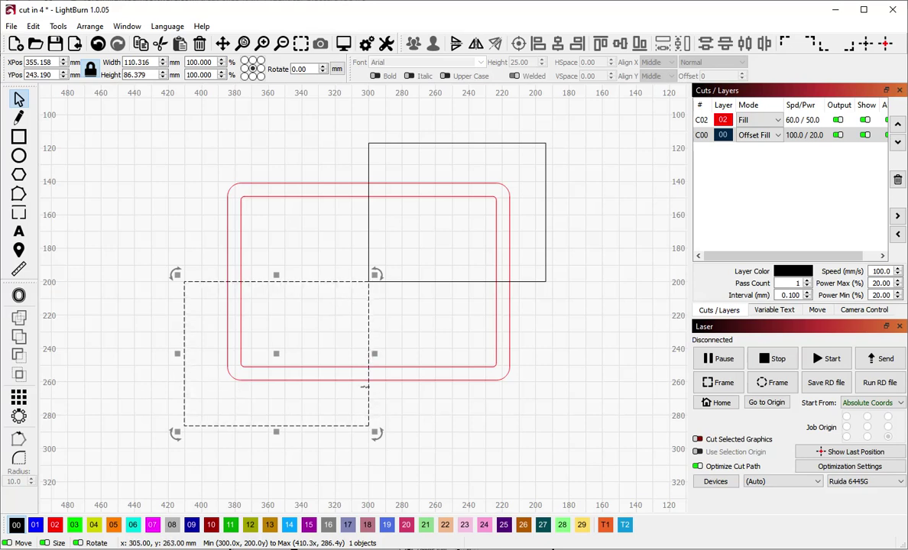
left_click(192, 221)
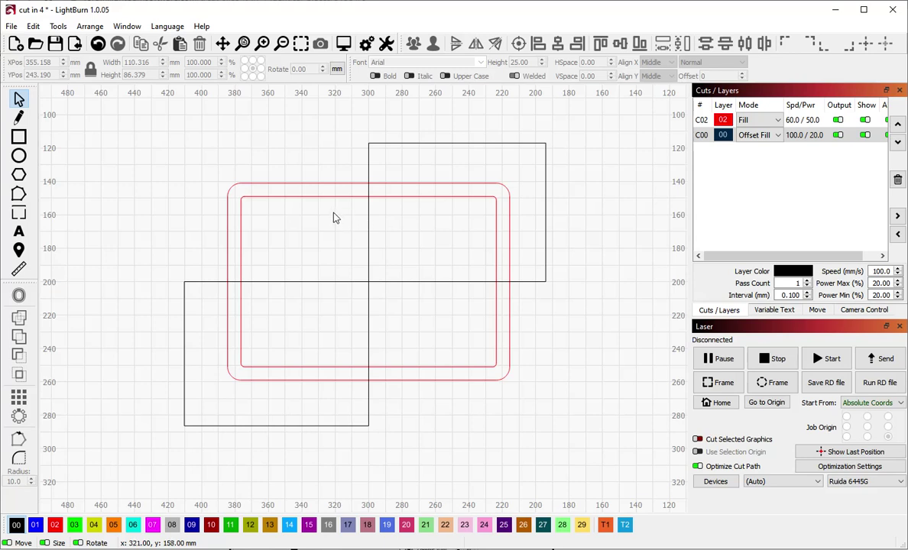
Step: Cut the frame's upper-right quarter free with Cut Shapes, using the upper-right rectangle as the cutting shape
left_click(291, 197)
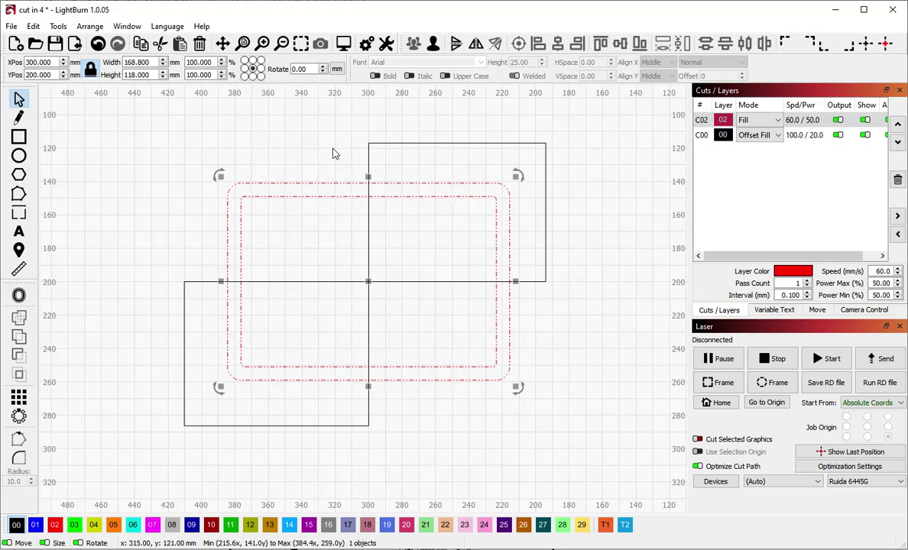
left_click(418, 149)
left_click(412, 144, "shift")
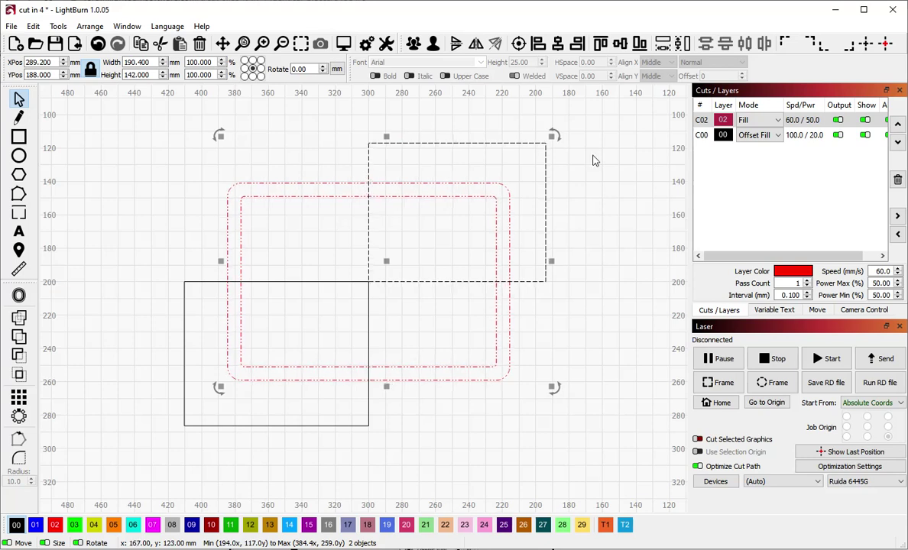
left_click(58, 26)
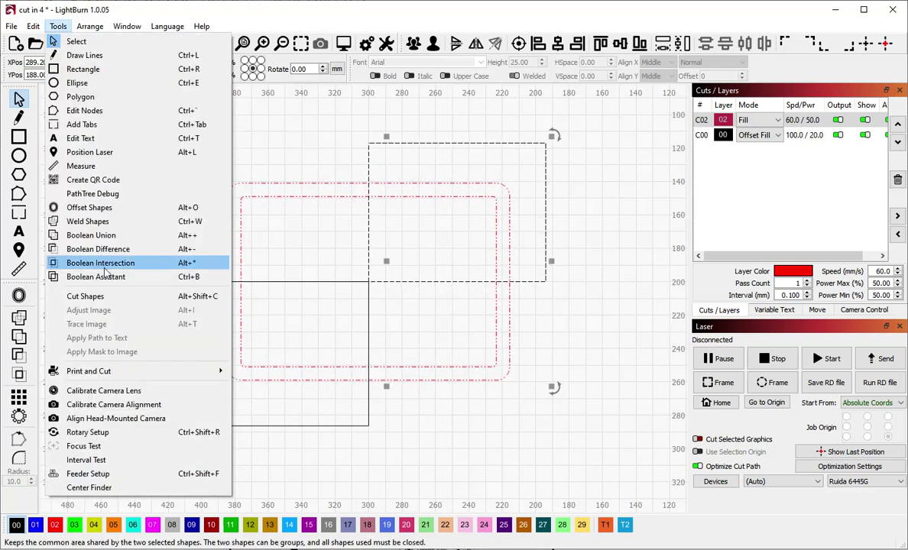
left_click(115, 298)
left_click(350, 222)
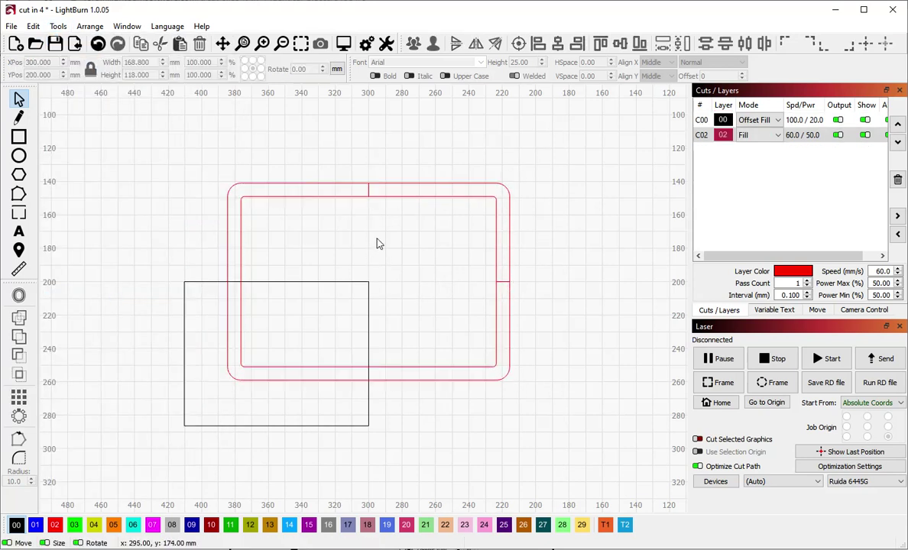
Step: Cut the frame's lower-left quarter free with Cut Shapes, using the lower-left rectangle as the cutting shape
left_click(471, 197)
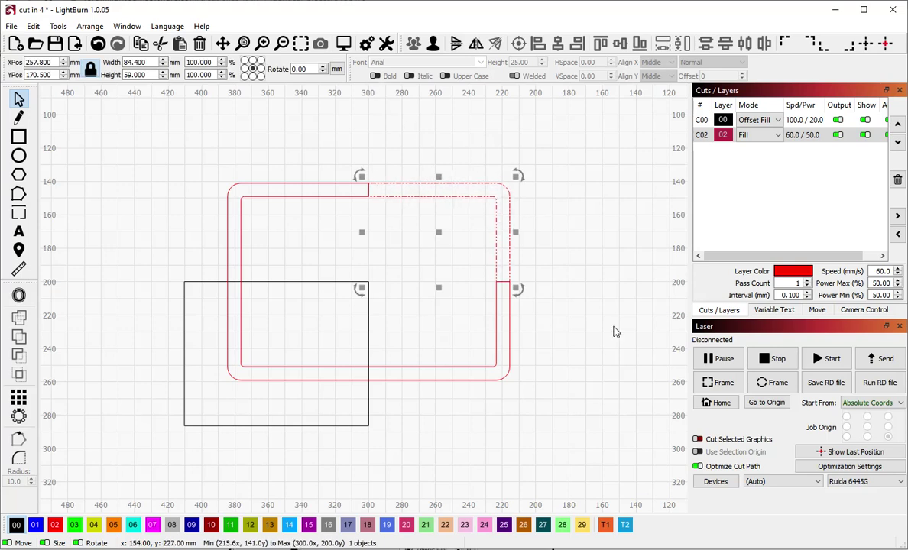
left_click(267, 179)
left_click(266, 183)
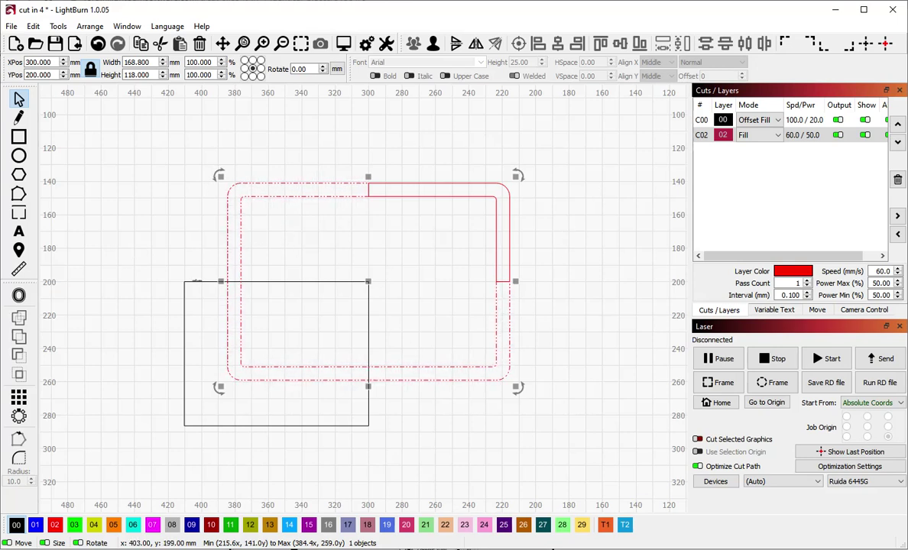
left_click(202, 283, "shift")
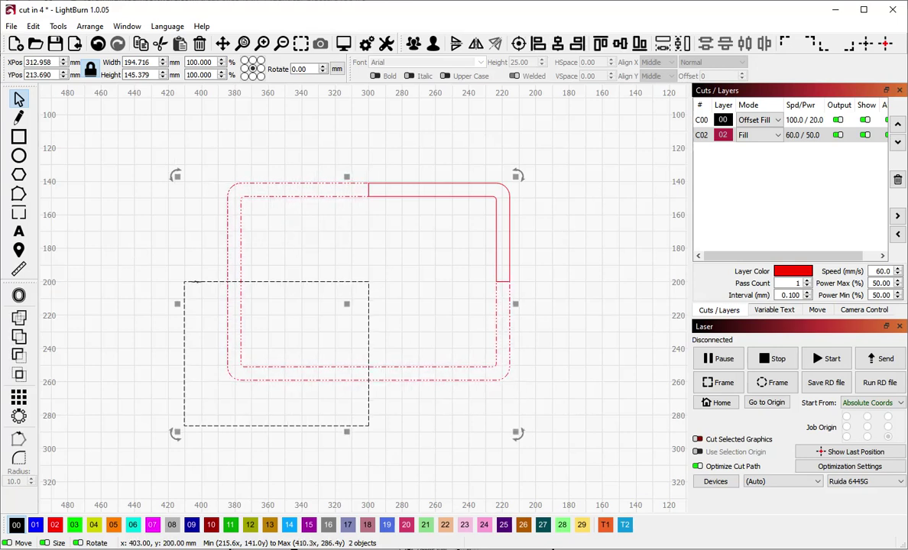
left_click(58, 26)
left_click(80, 295)
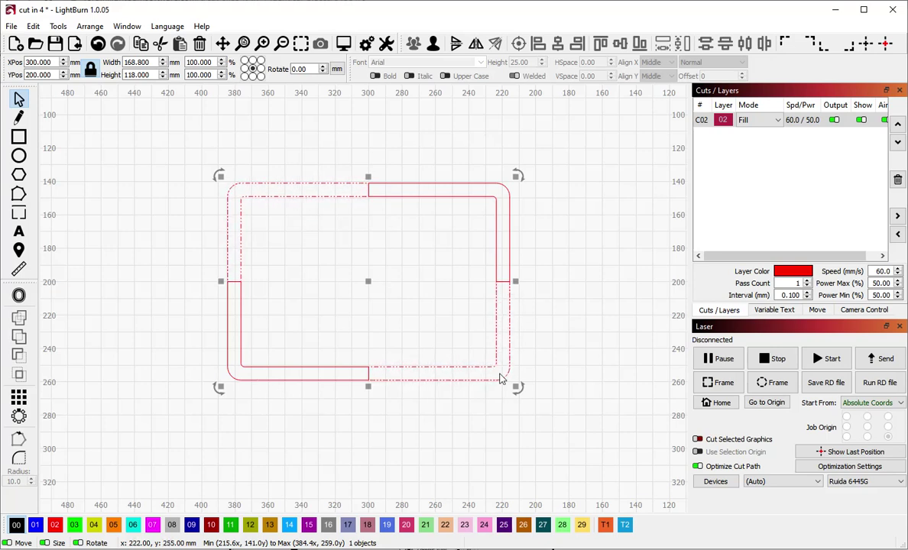
Step: Move the quarter pieces of the frame apart, each toward its own corner of the workspace
left_click(396, 302)
left_click(298, 201)
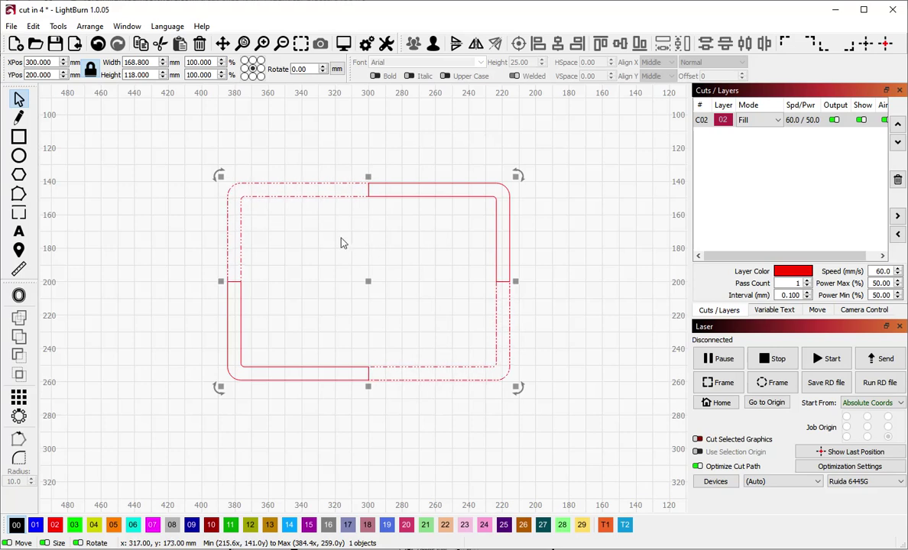
left_click(317, 221)
left_click_drag(287, 197, 256, 167)
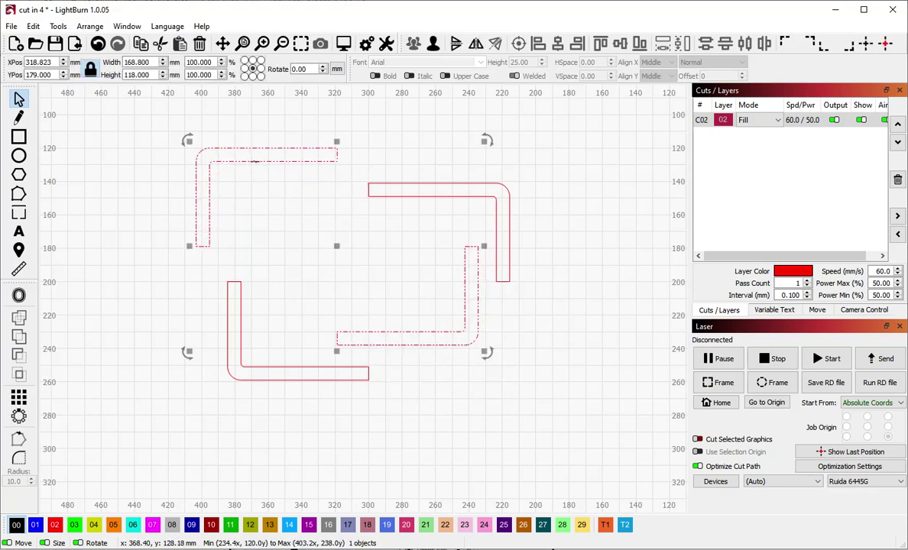
left_click(414, 295)
left_click_drag(454, 327, 524, 382)
left_click_drag(481, 197, 516, 161)
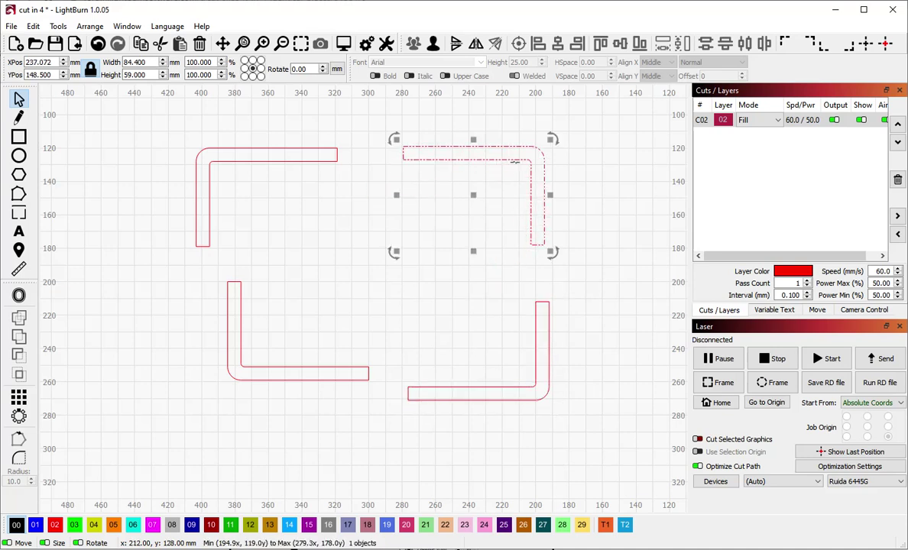
left_click_drag(313, 379, 284, 403)
left_click(339, 427)
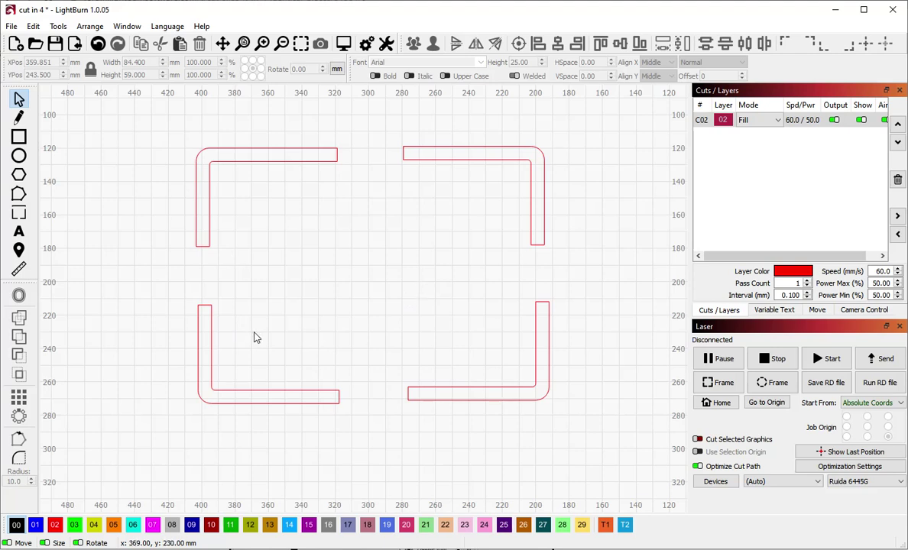
Step: Undo the moves of the quarter pieces and the lower-left cut
key("ctrl+z")
key("ctrl+z")
key("ctrl+z")
key("ctrl+z")
key("ctrl+z")
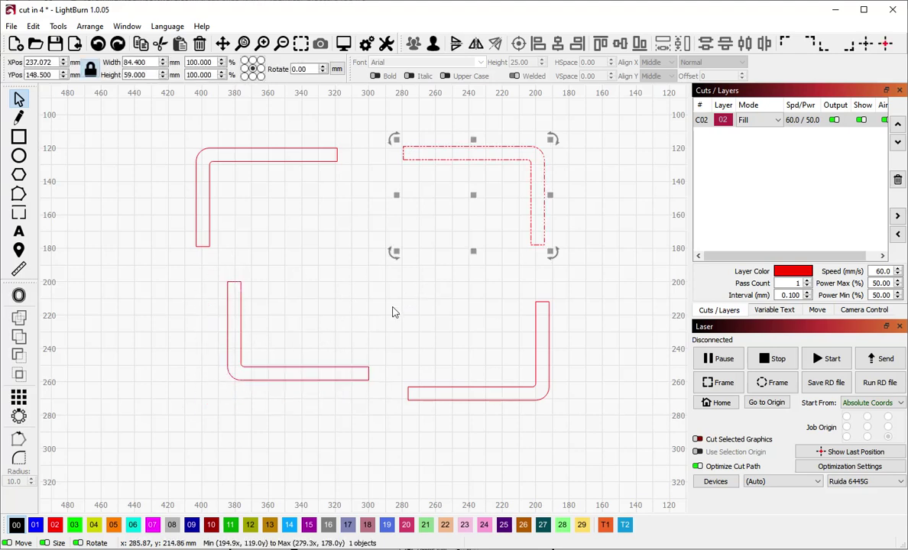
key("ctrl+z")
key("ctrl+z")
key("ctrl+z")
key("ctrl+z")
key("ctrl+z")
key("ctrl+z")
key("ctrl+z")
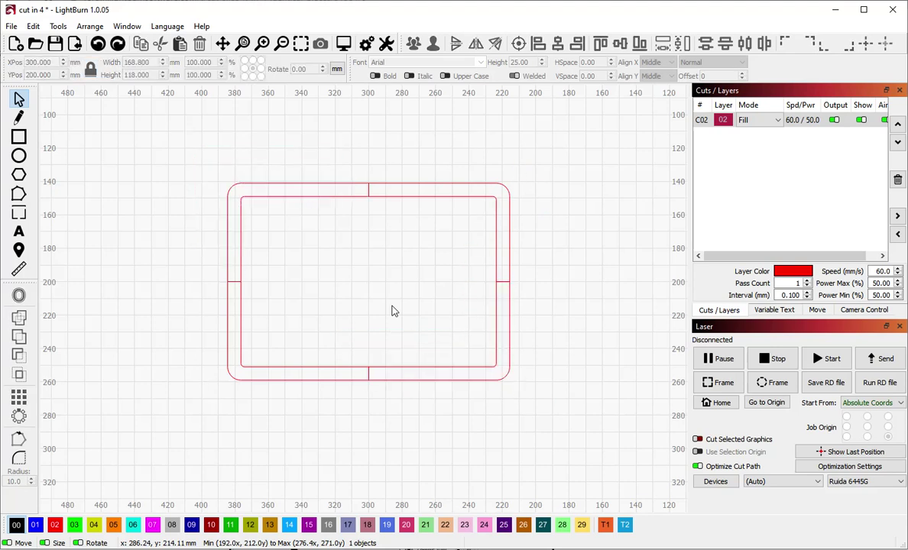
key("ctrl+z")
key("ctrl+z")
key("ctrl+z")
key("ctrl+z")
key("ctrl+z")
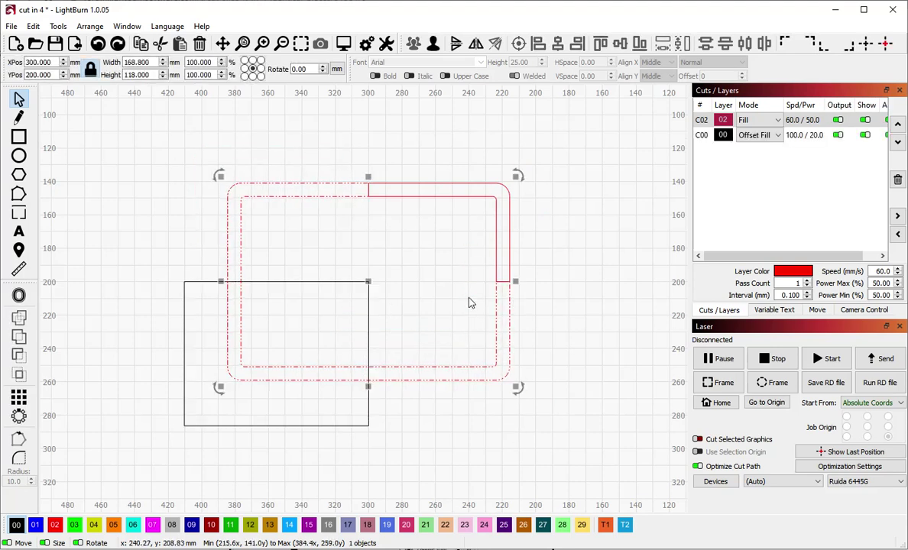
Step: Undo the upper-right cut and the duplication of the rectangle, back to the uncut frame with only the upper-right rectangle
key("ctrl+z")
key("ctrl+z")
key("ctrl+z")
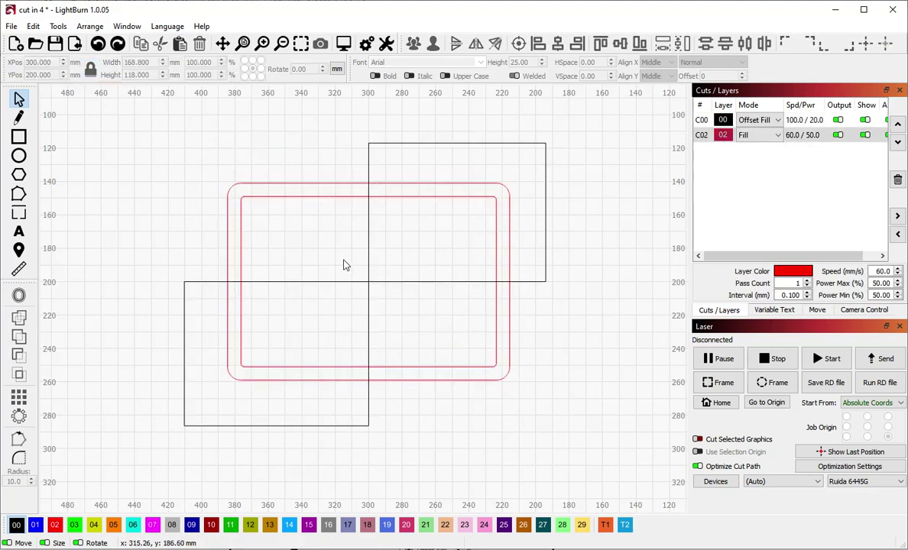
key("ctrl+z")
key("ctrl+z")
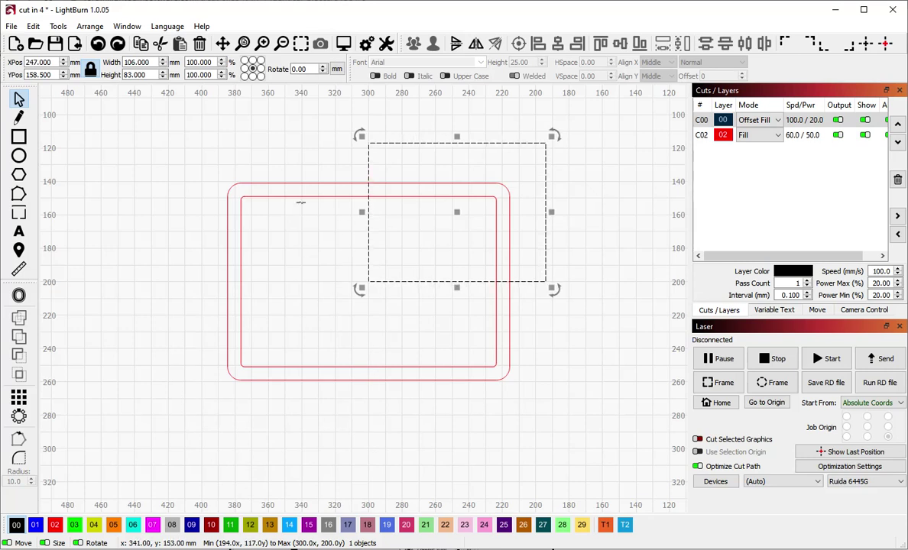
Step: Cut the upper-right quarter from the frame with Cut Shapes and delete the remaining three quarters
left_click(394, 222)
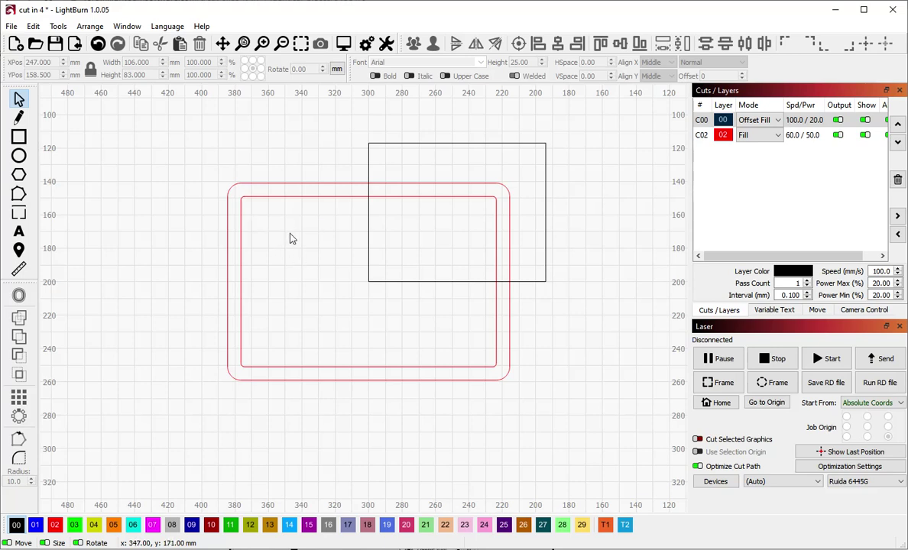
left_click_drag(272, 225, 187, 155)
left_click(391, 144, "shift")
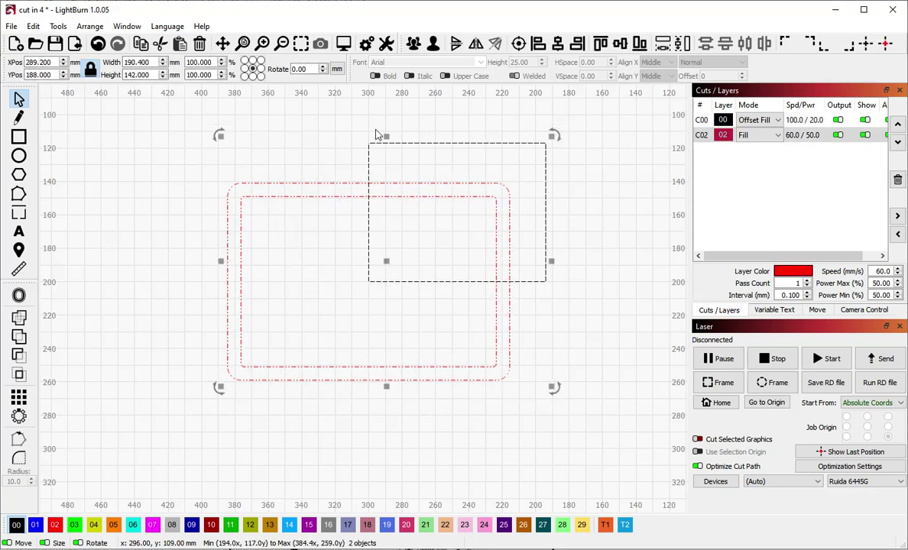
left_click(58, 26)
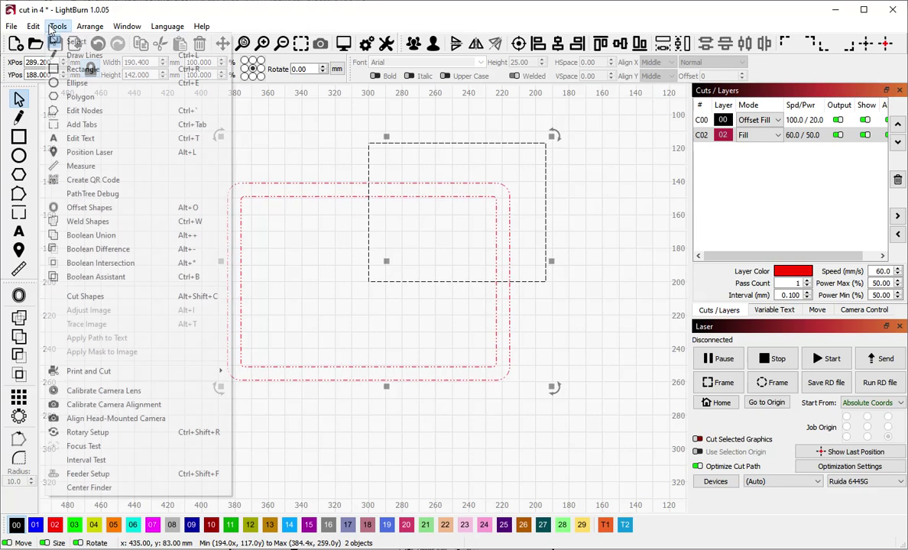
left_click(77, 296)
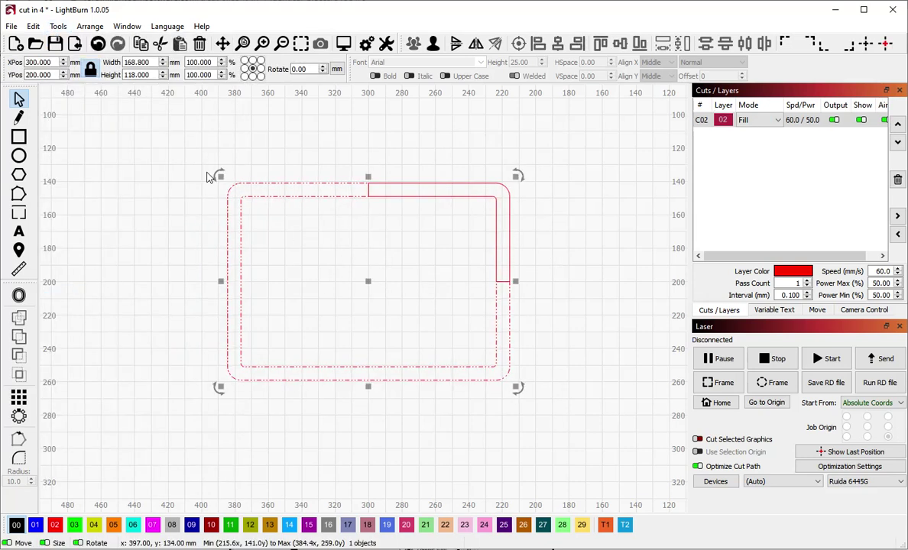
key("Delete")
Step: Make three duplicates of the quarter piece and stagger them diagonally toward the lower left, the last centered at X 295, Y 205
left_click(374, 192)
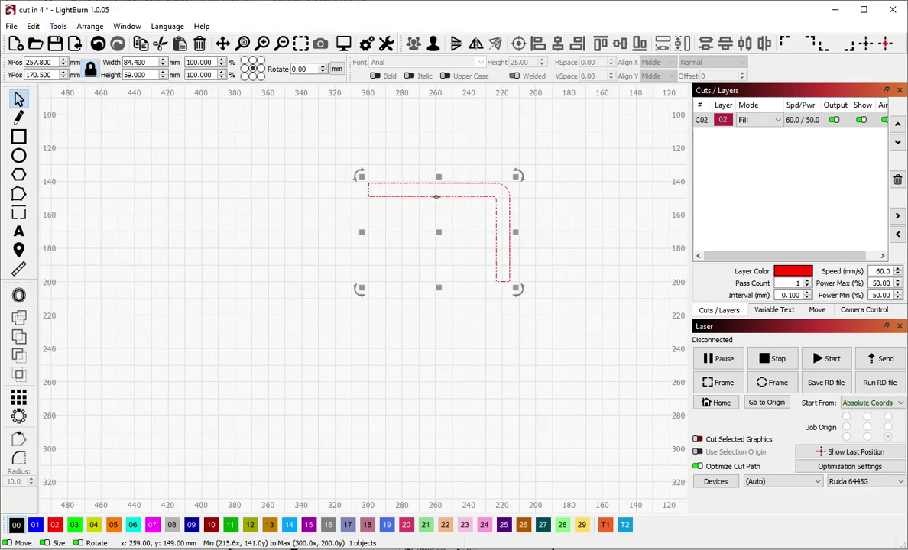
key("ctrl+d")
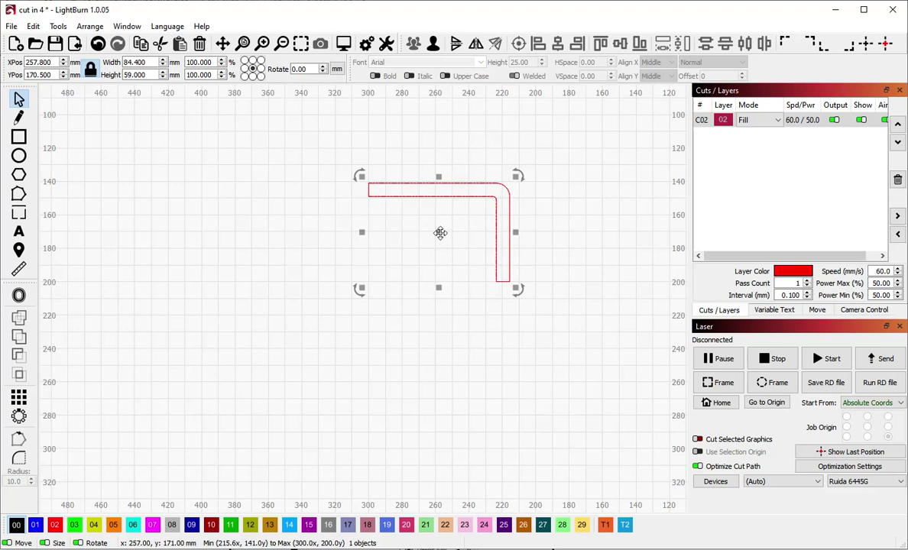
left_click_drag(440, 234, 376, 290)
key("ctrl+d")
key("ctrl+d")
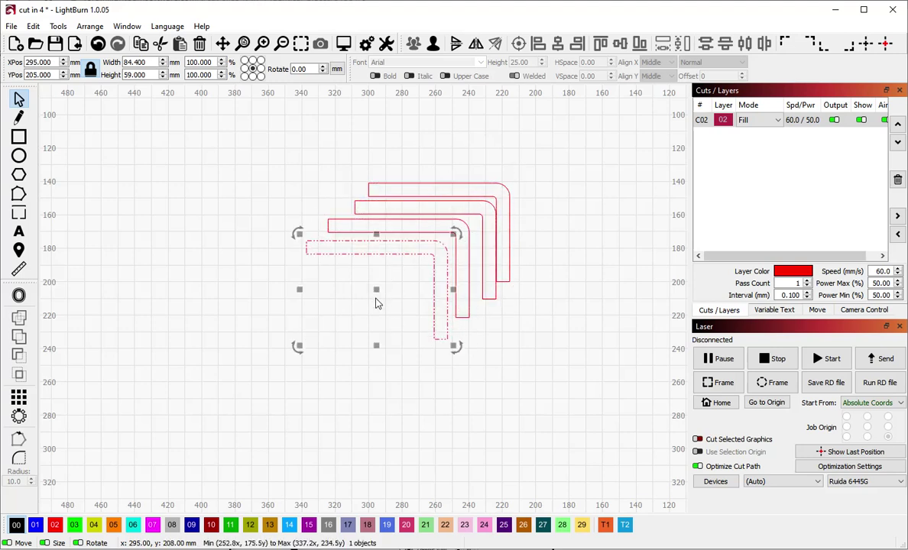
left_click(376, 302)
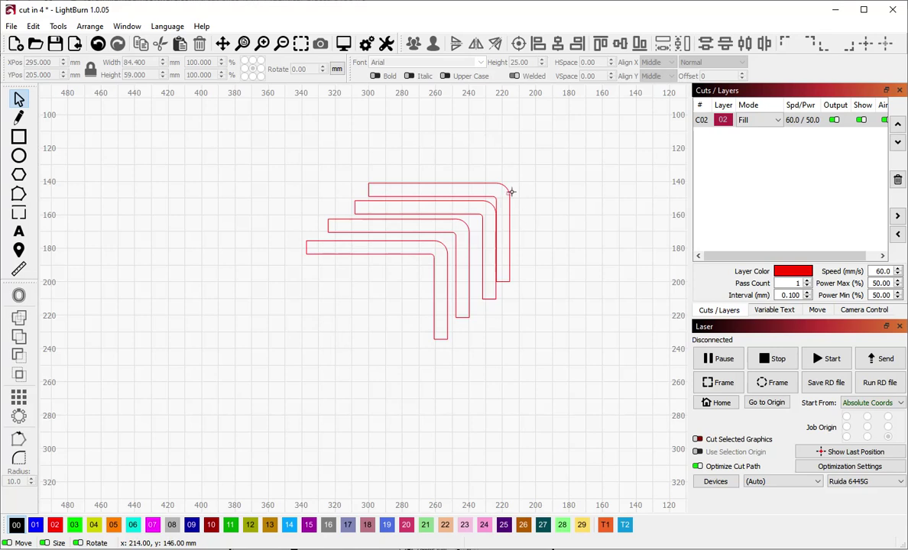
Step: Shift the outermost piece slightly outward and nest the innermost copy closer to its neighbor, centered at about X 291.3, Y 202.5
left_click_drag(508, 187, 516, 187)
left_click(533, 155)
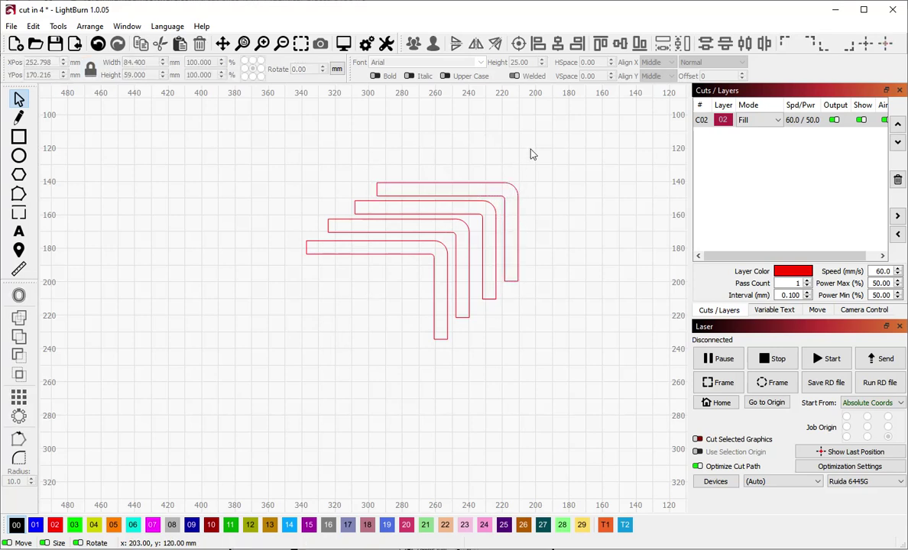
left_click_drag(436, 243, 439, 243)
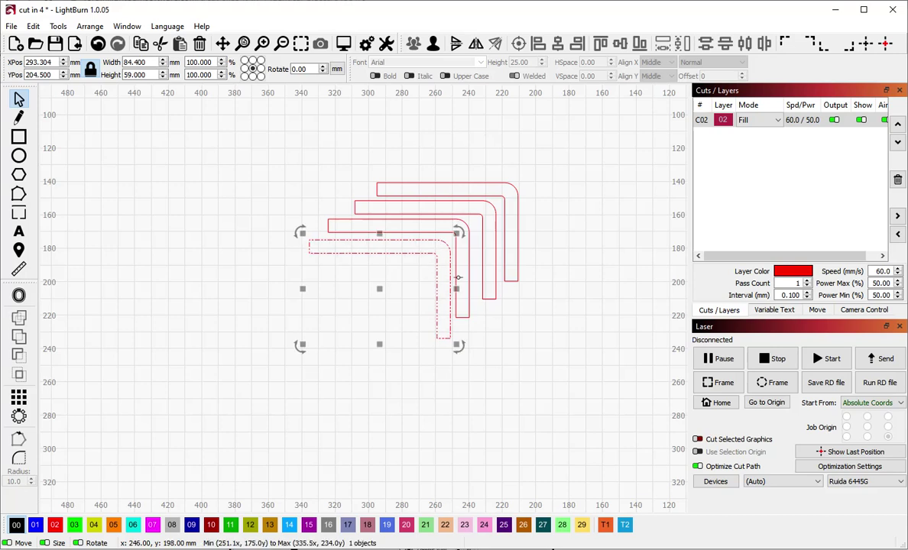
key("ctrl+Up")
key("ctrl+Right")
key("ctrl+Right")
key("ctrl+Up")
key("ctrl+Up")
key("ctrl+Down")
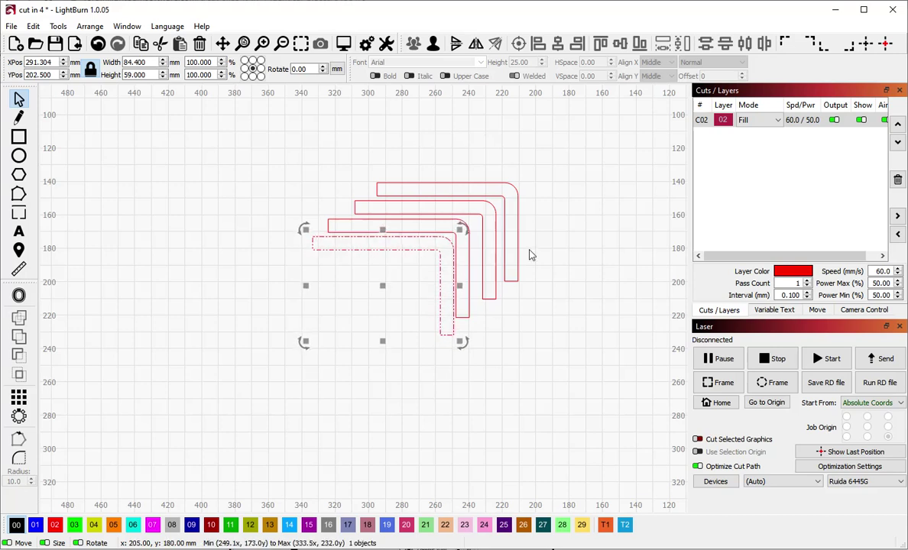
Step: Nudge the outermost quarter piece 4 mm horizontally toward the nested copies
left_click(497, 256)
left_click_drag(565, 236, 510, 168)
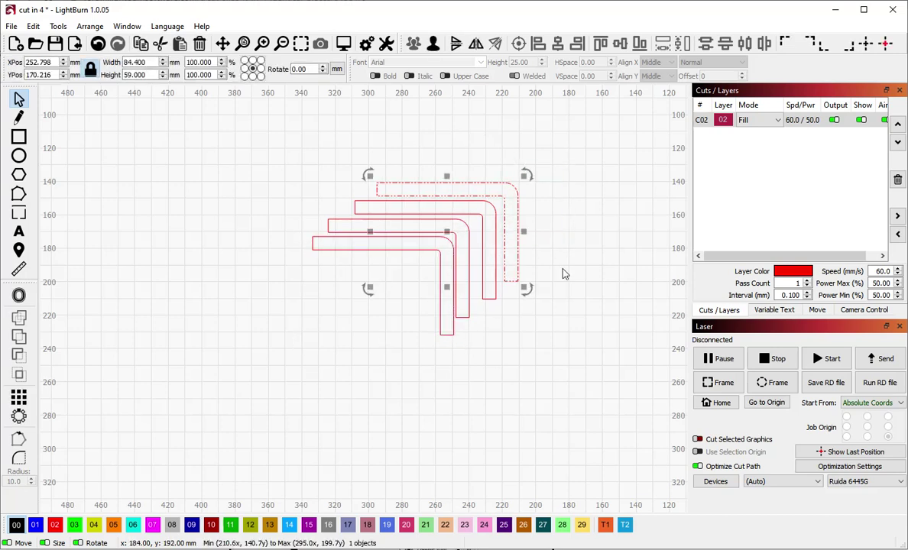
key("Left")
key("Left")
key("Left")
key("Left")
left_click(581, 277)
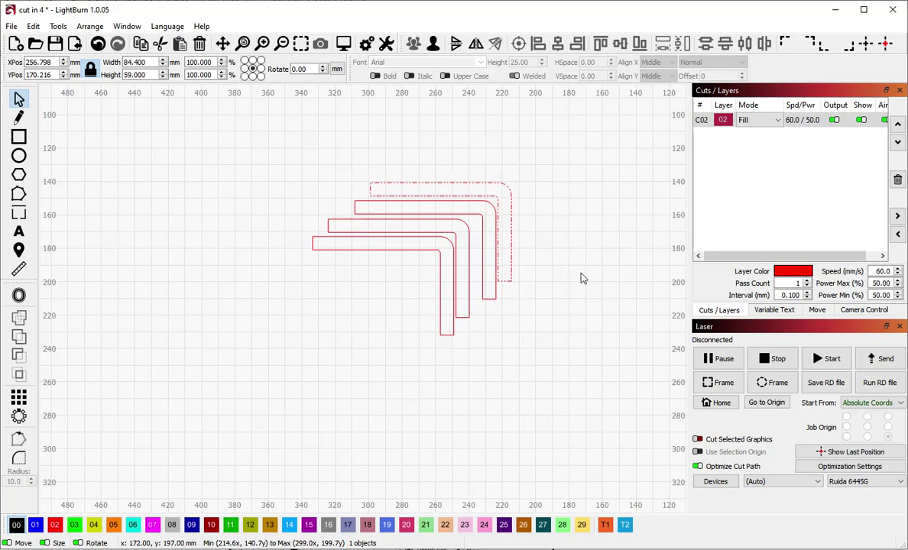